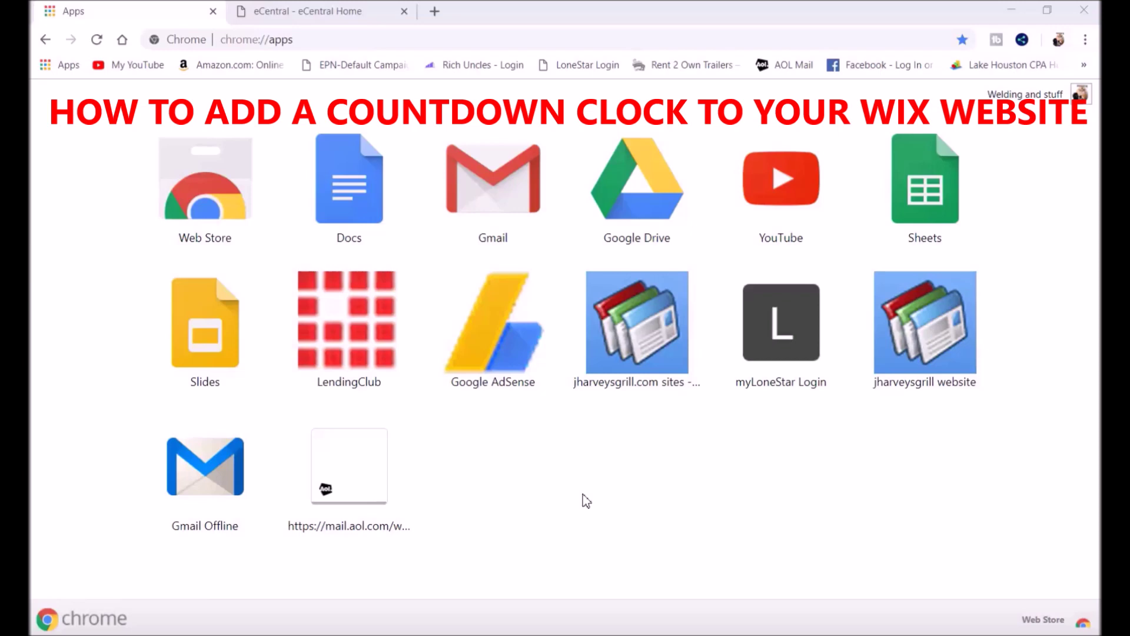
Load weldingandstuff.net in Chrome to view the live header countdown clock.
click(330, 46)
text(www.w)
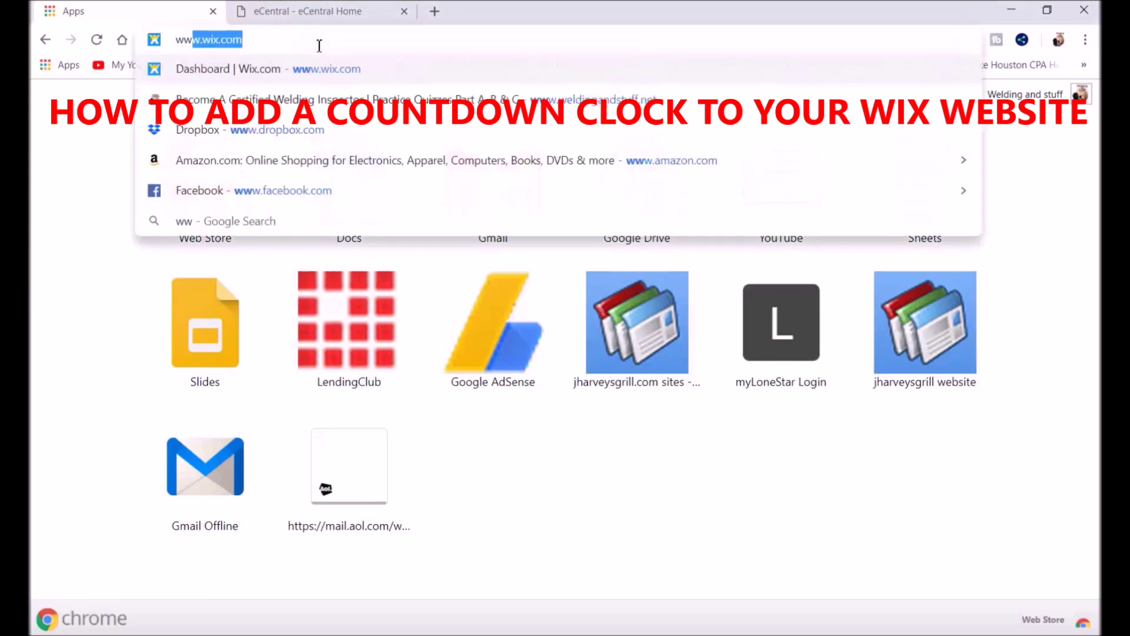
text(eldingandstuff)
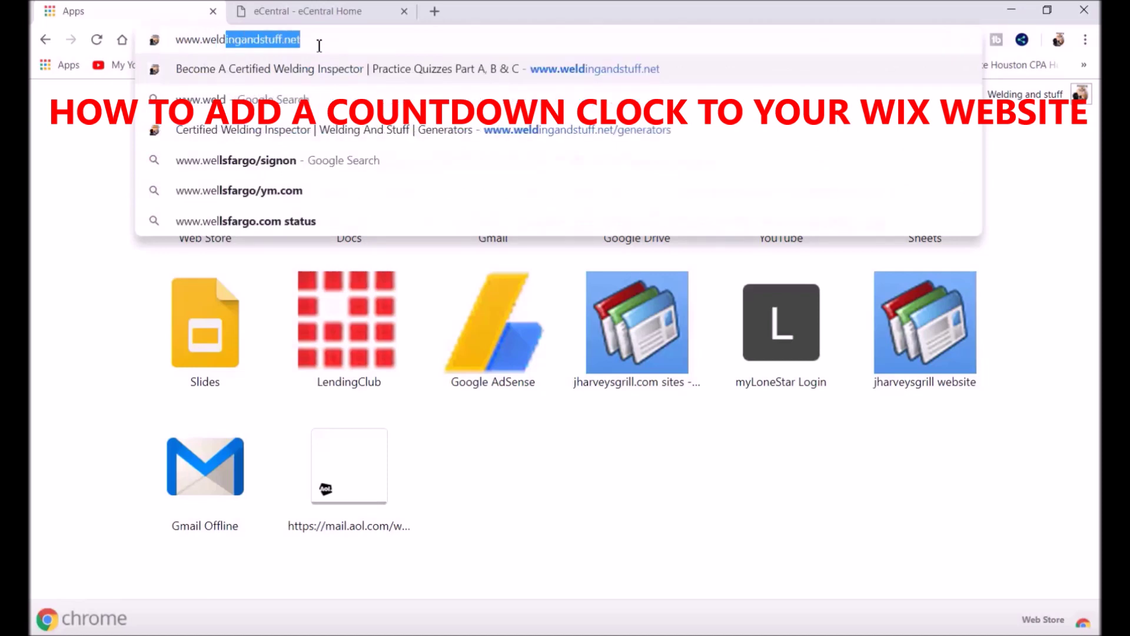
key(Return)
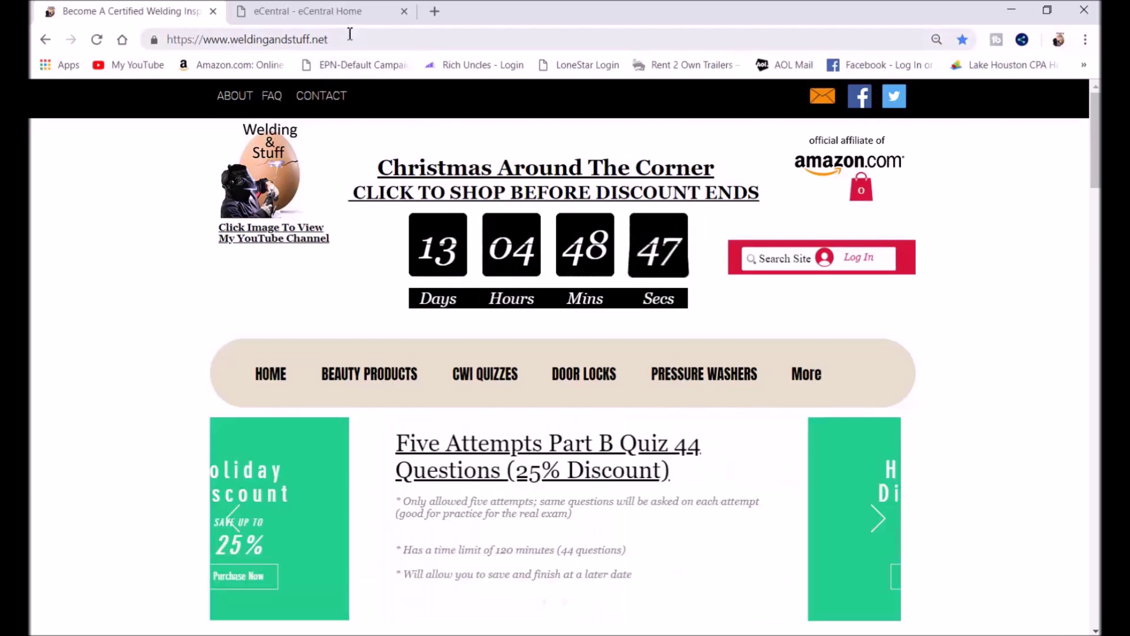
click(351, 35)
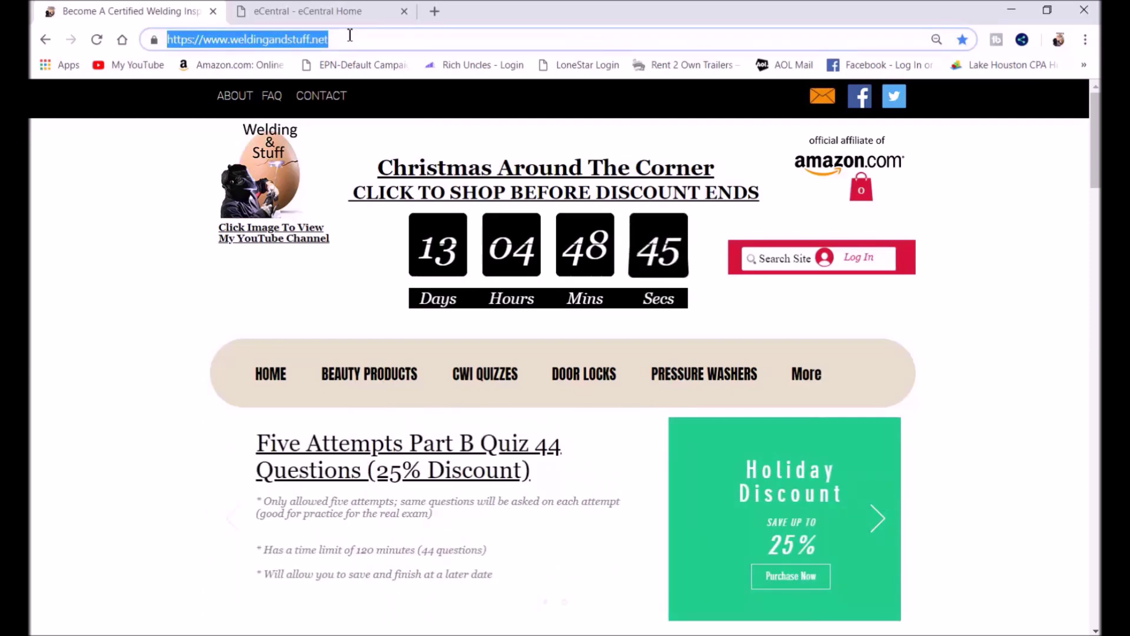
text(www.)
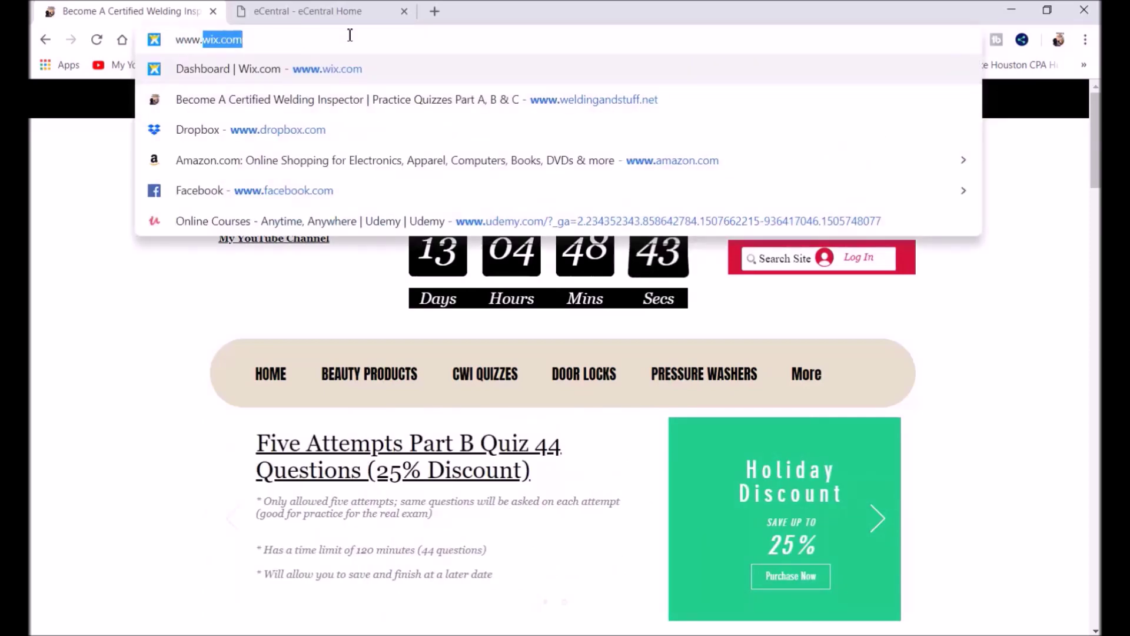
key(Return)
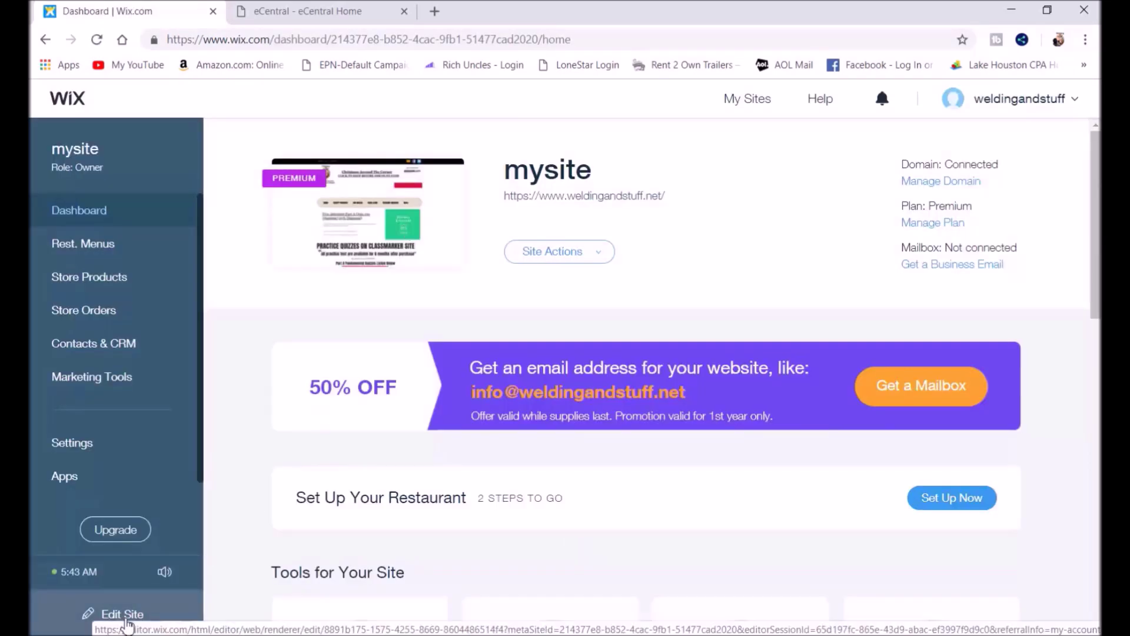
Launch the weldingandstuff site in the Wix Website Editor using Edit Site.
click(126, 615)
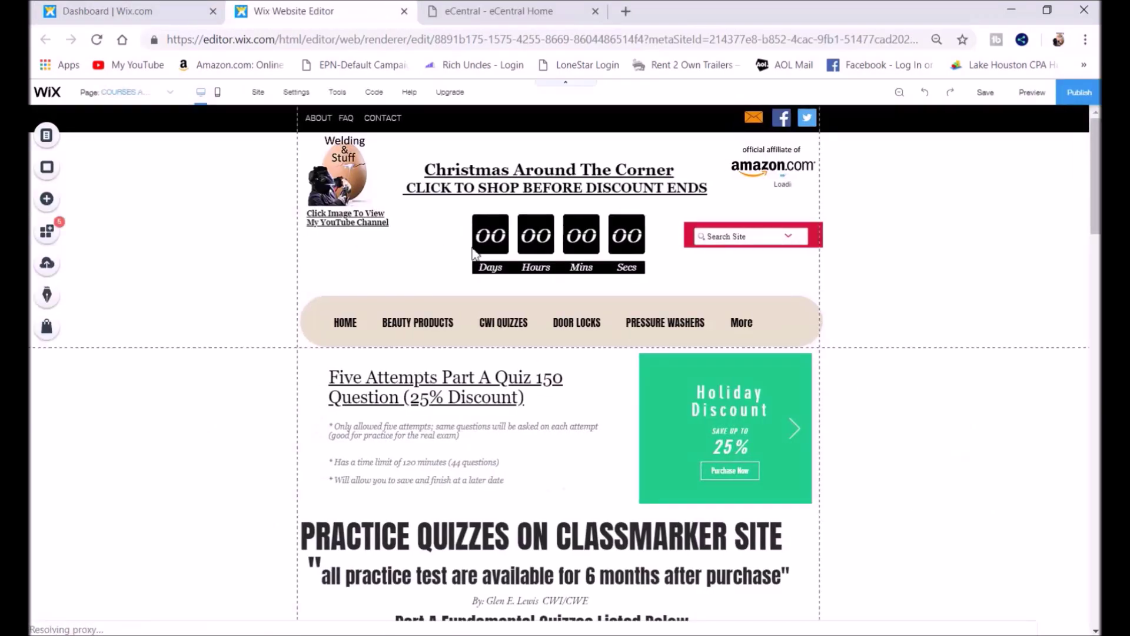
Delete the old countdown clock widget beneath the Christmas banner via its context menu.
click(518, 255)
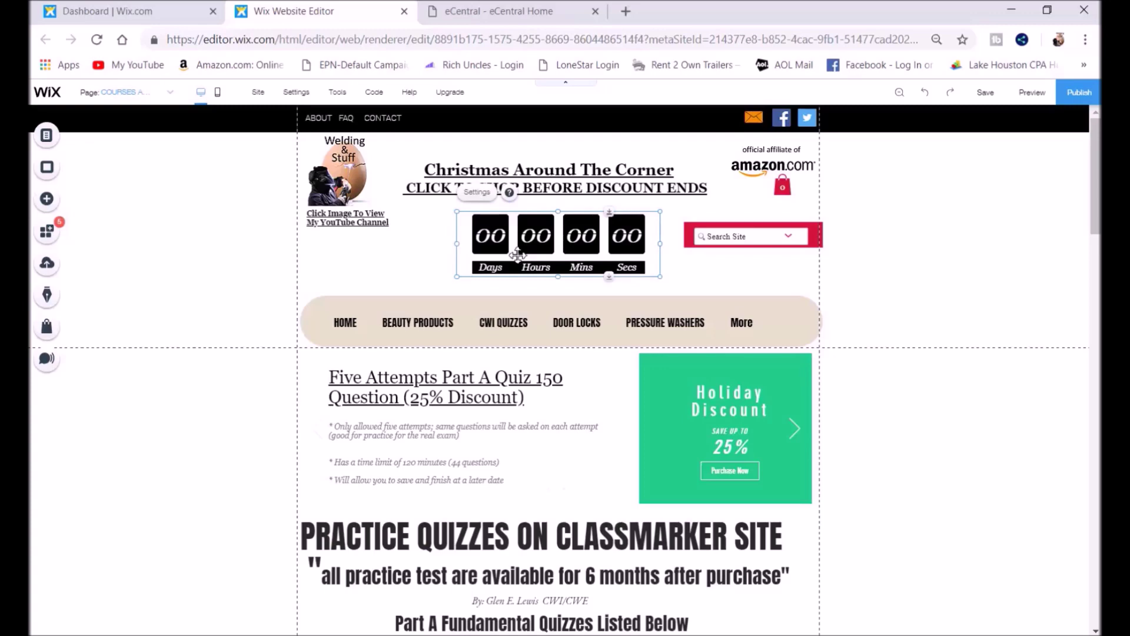
right_click(518, 255)
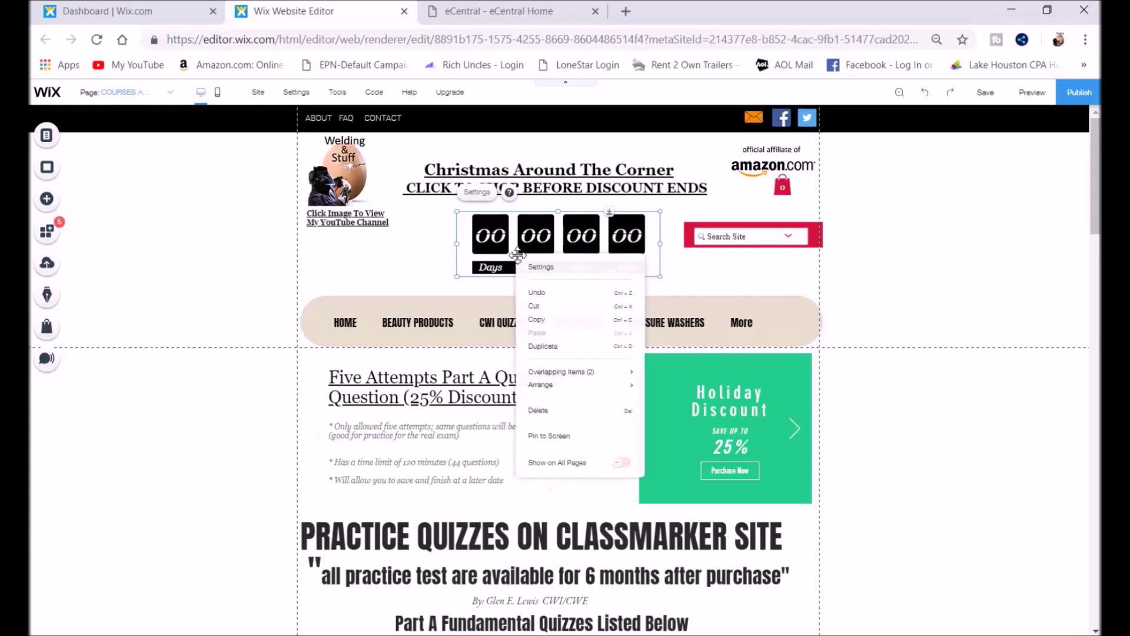
click(538, 411)
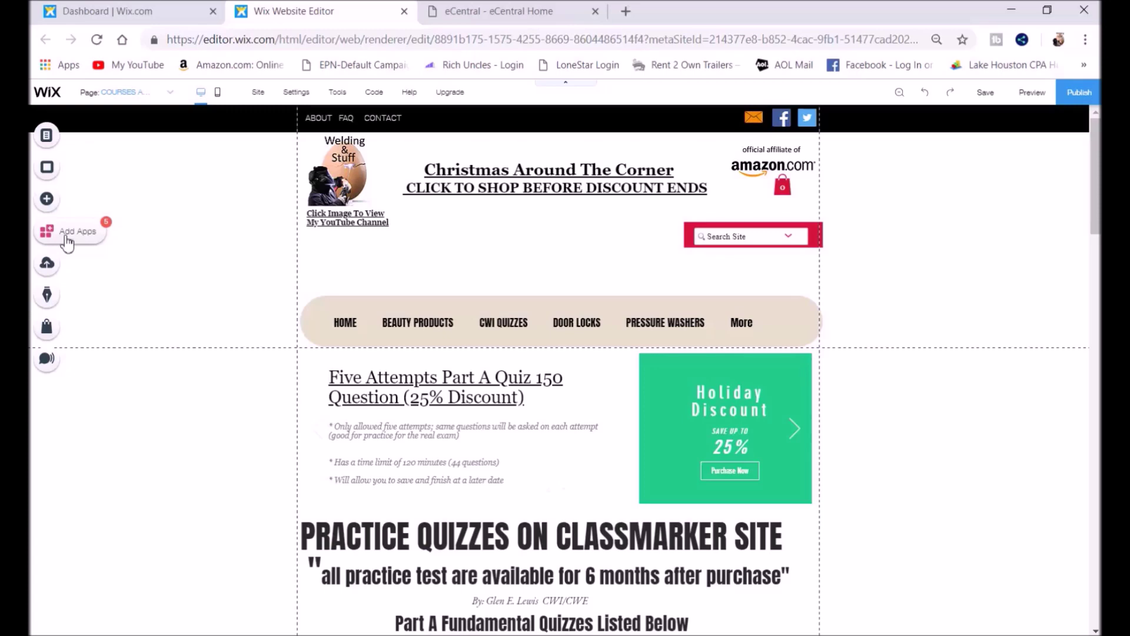
click(47, 231)
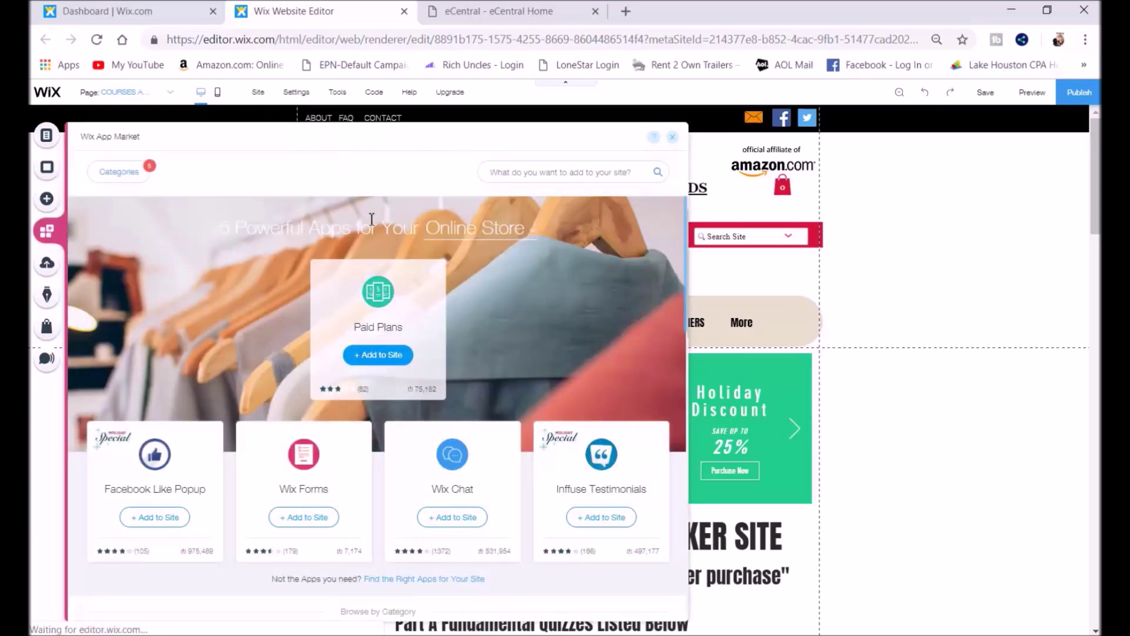
Search the App Market for 'countdow' and add Wix Countdown Clock to the header area.
click(486, 177)
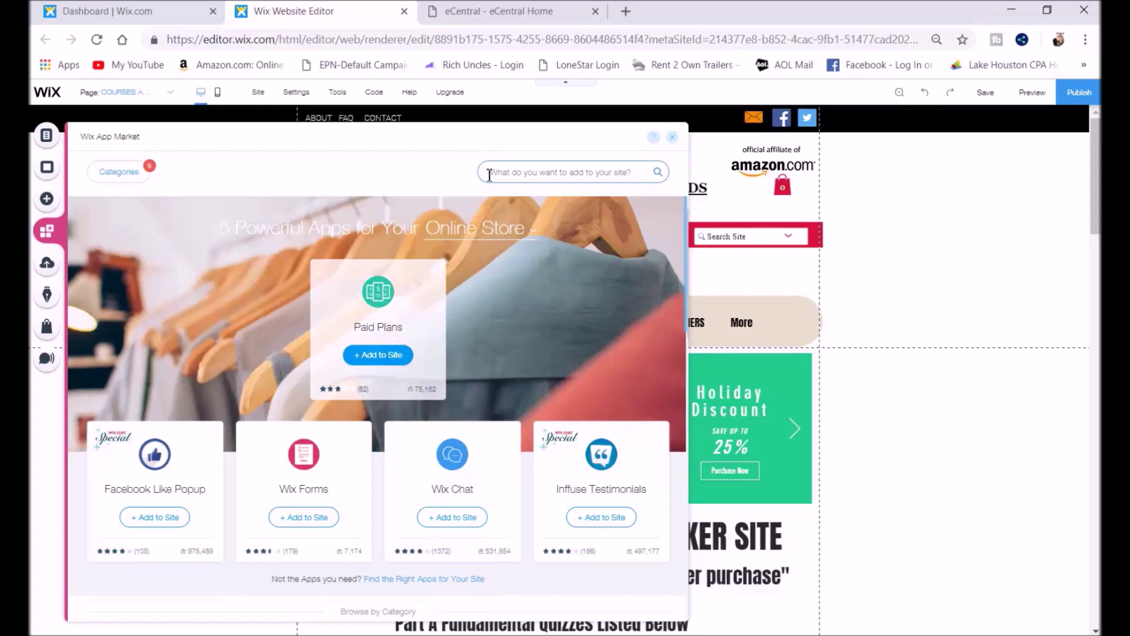
click(489, 175)
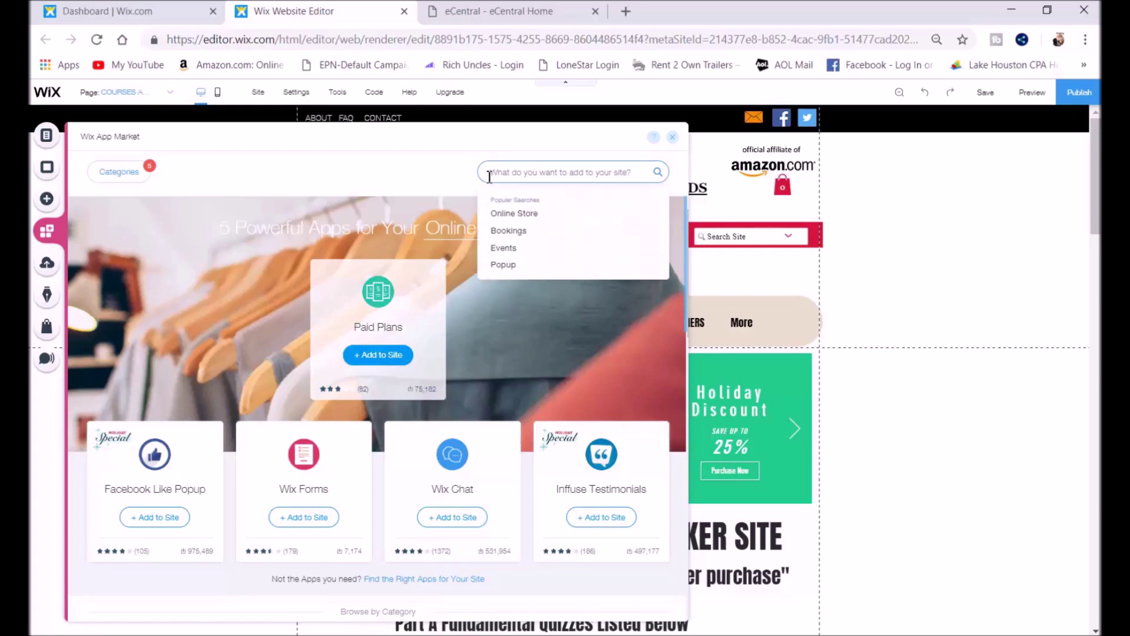
text(count)
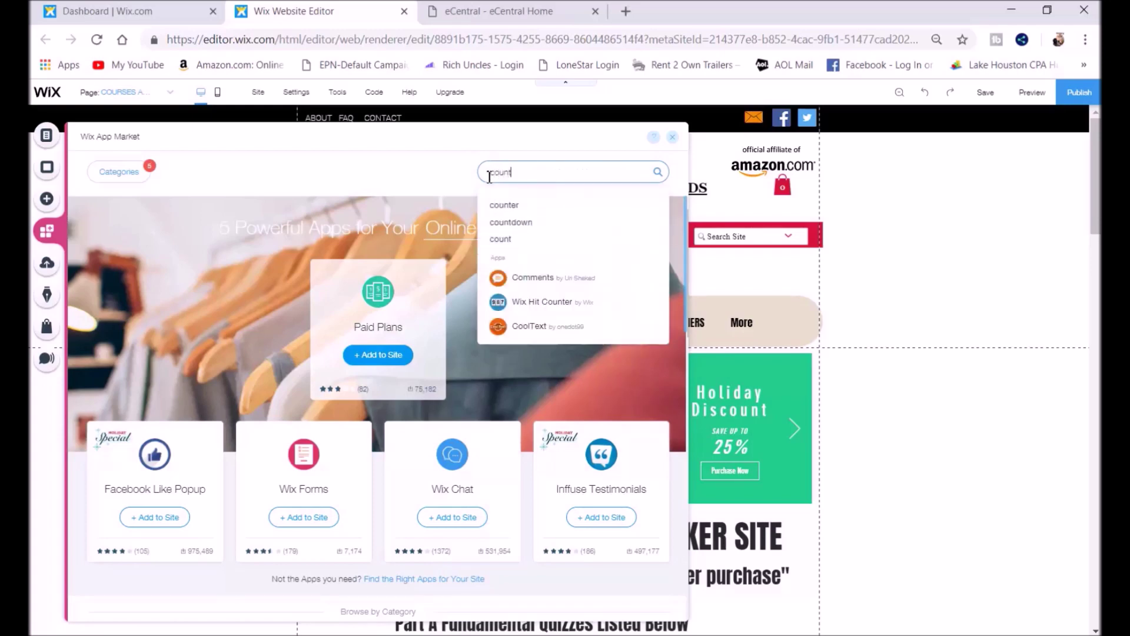
text(dow)
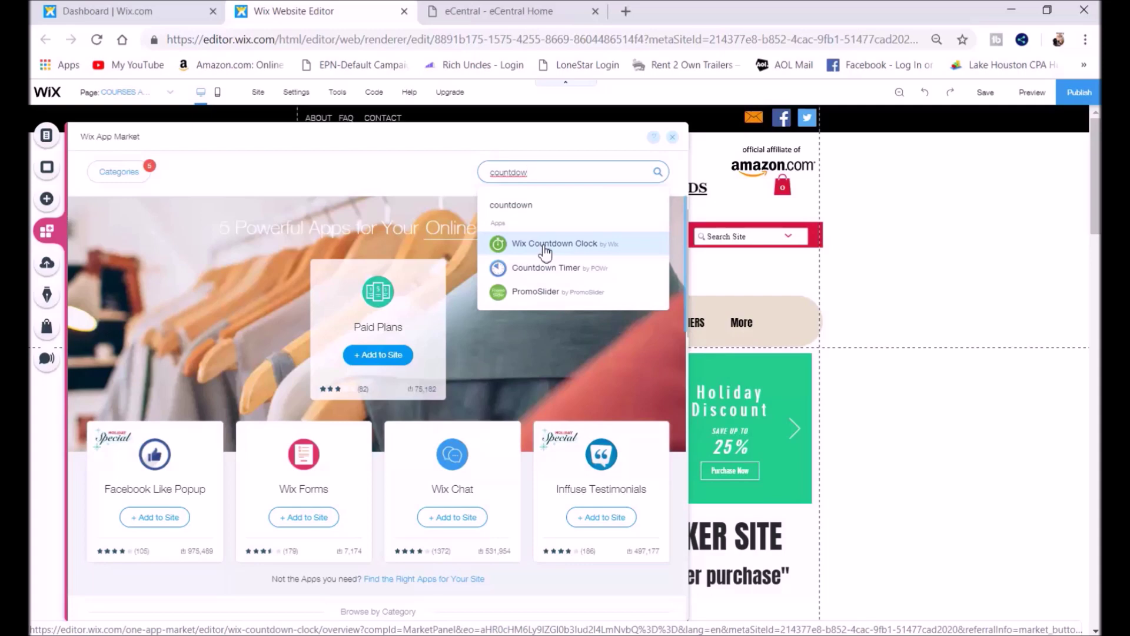
click(546, 252)
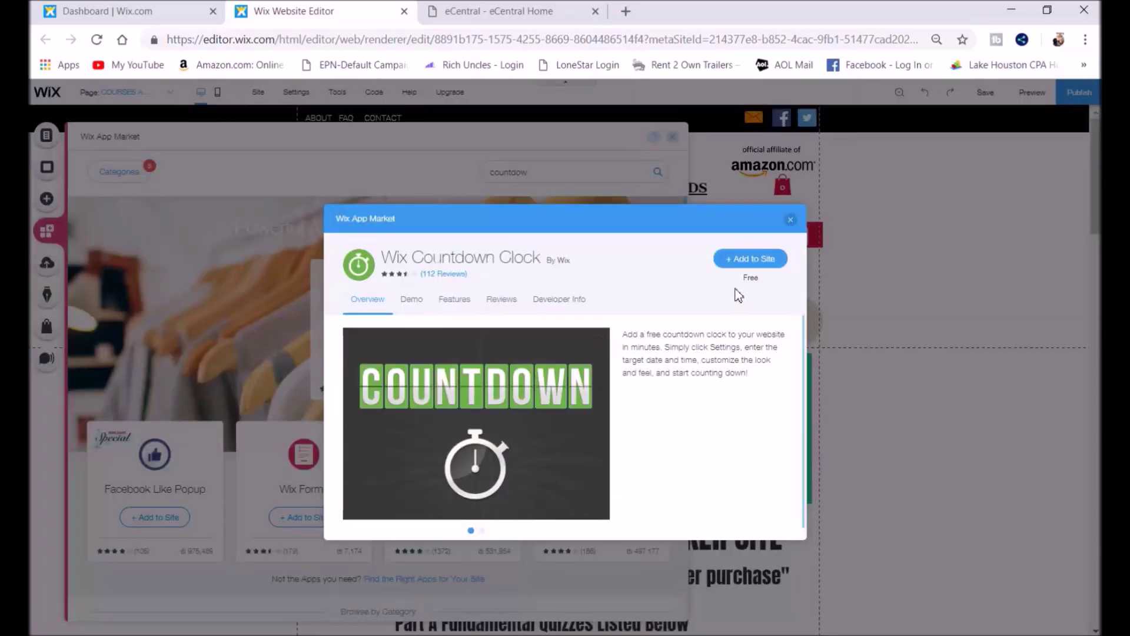
click(755, 262)
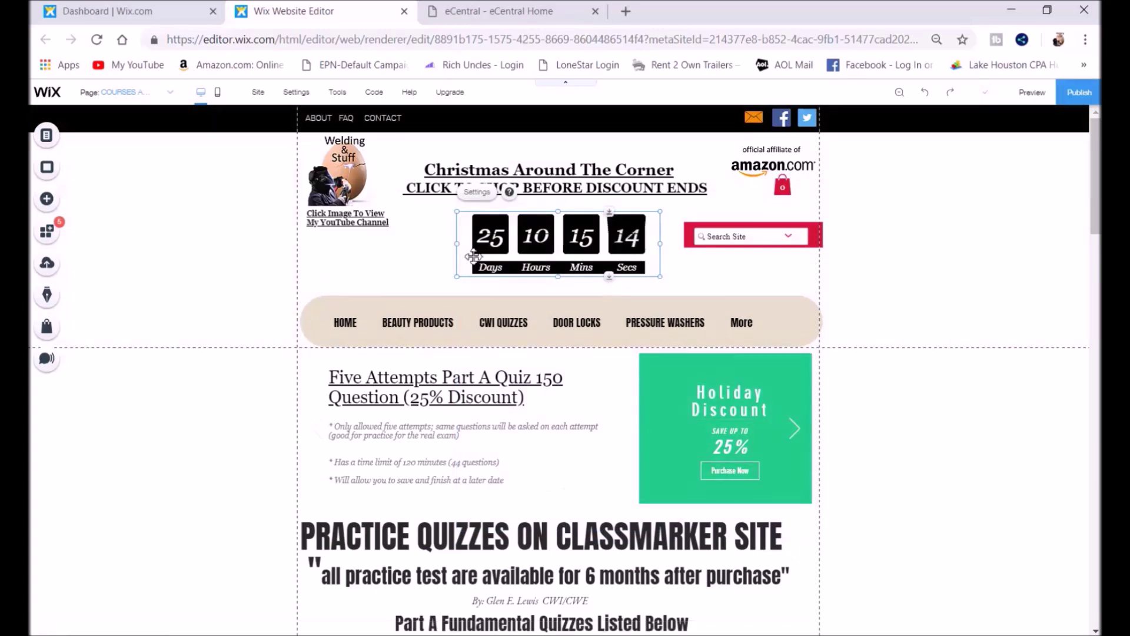
mouse_move(473, 257)
mouse_down()
mouse_move(385, 276)
mouse_move(547, 259)
mouse_move(474, 260)
mouse_up()
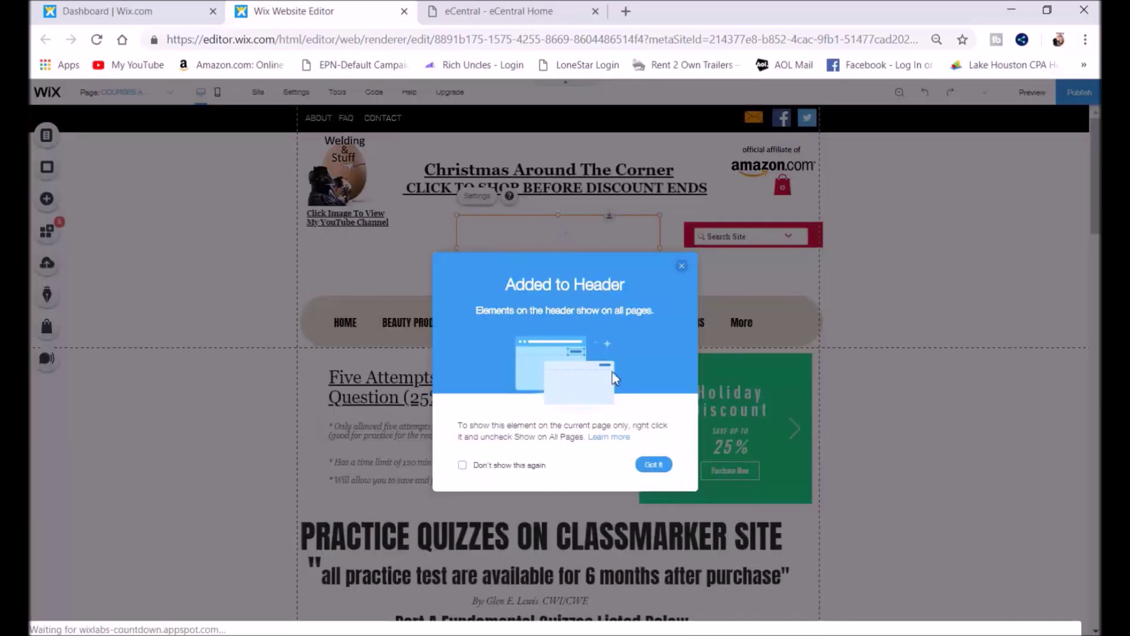
Dismiss the Added to Header notice and open the header clock's Countdown Clock settings.
click(682, 265)
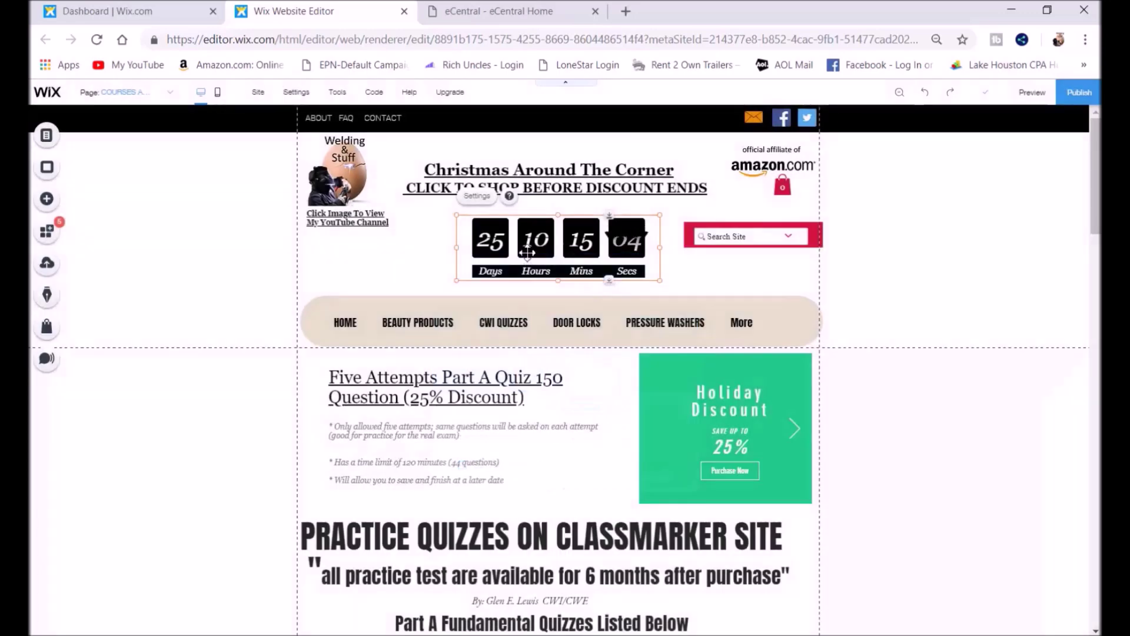
double_click(527, 253)
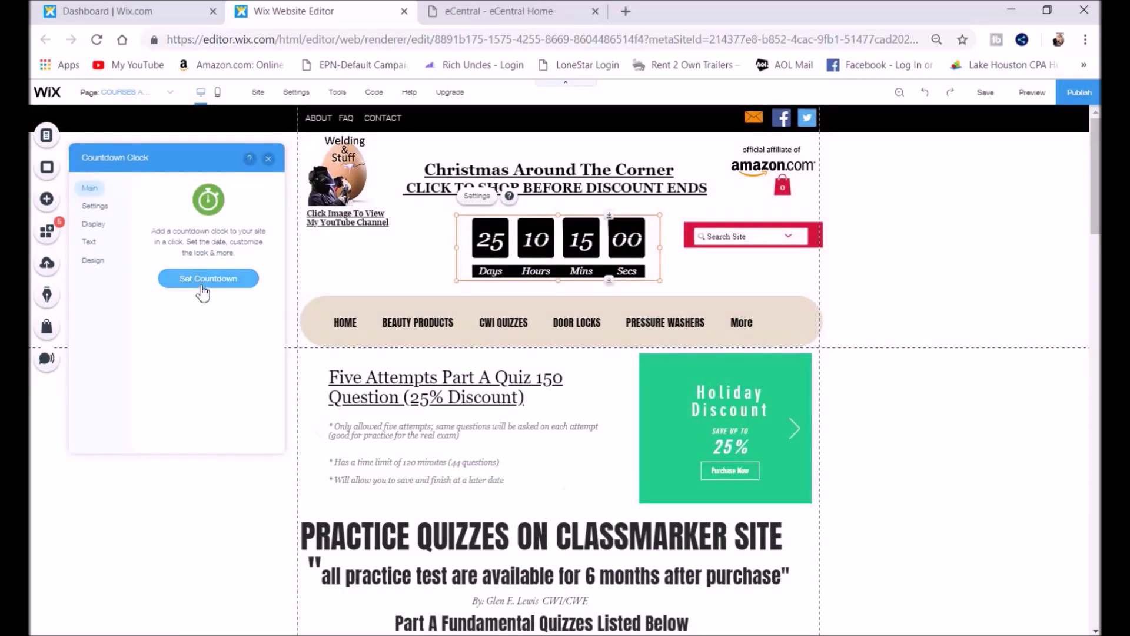
Set the countdown end date to day 2, 2019.
click(203, 281)
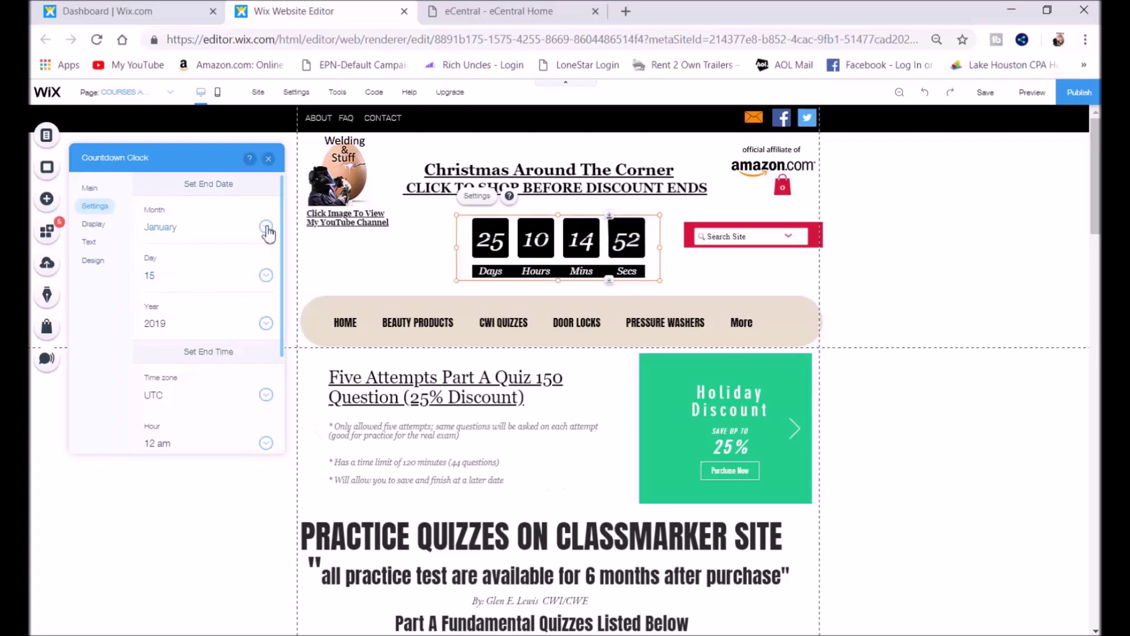
click(266, 277)
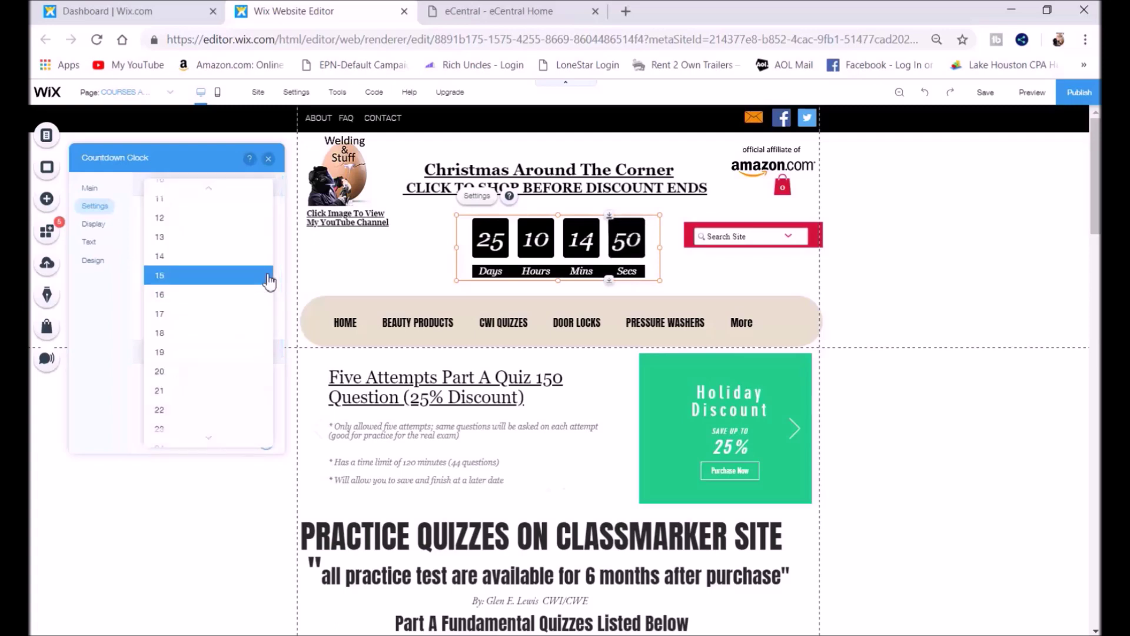
scroll(211, 324, up, 3)
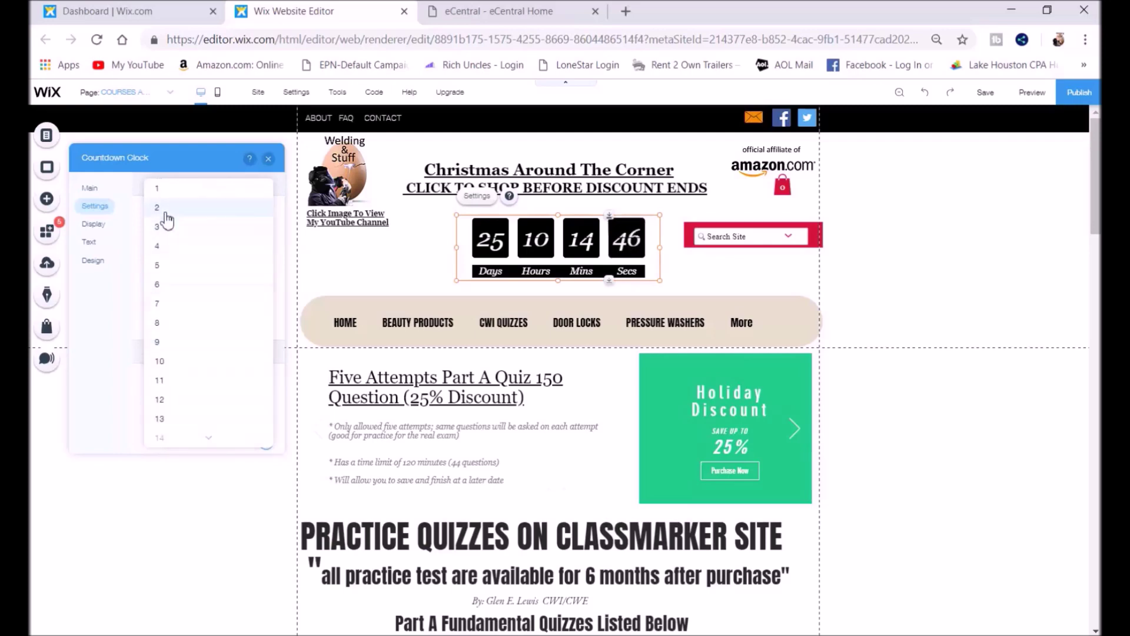
click(166, 209)
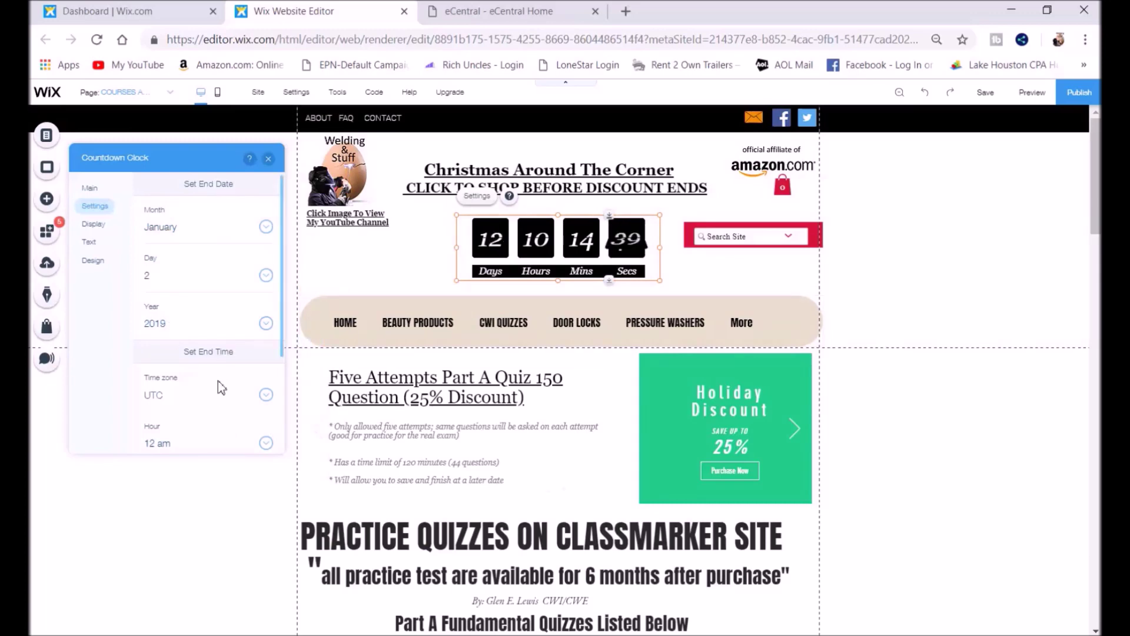
scroll(222, 387, down, 2)
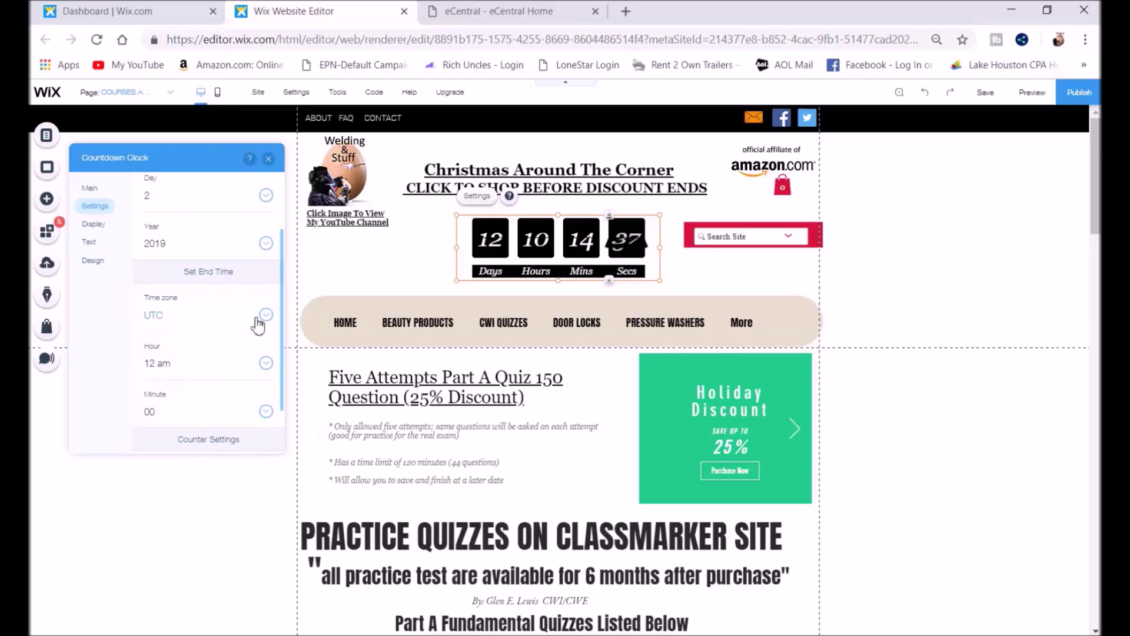
Set the countdown clock's time zone to Universal.
click(265, 318)
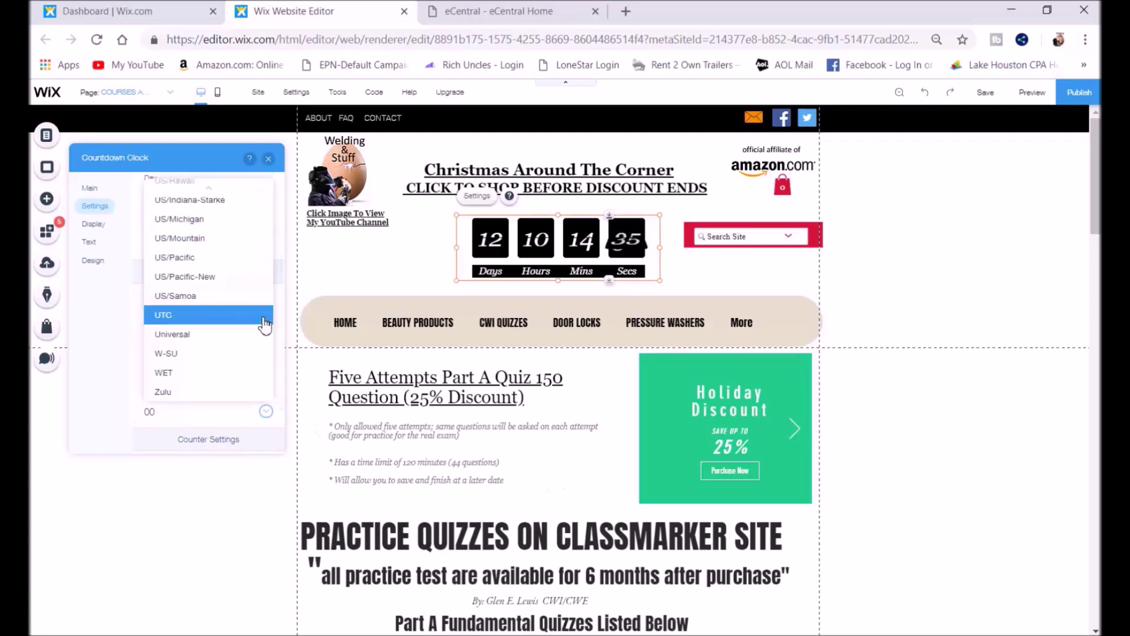
scroll(265, 323, up, 3)
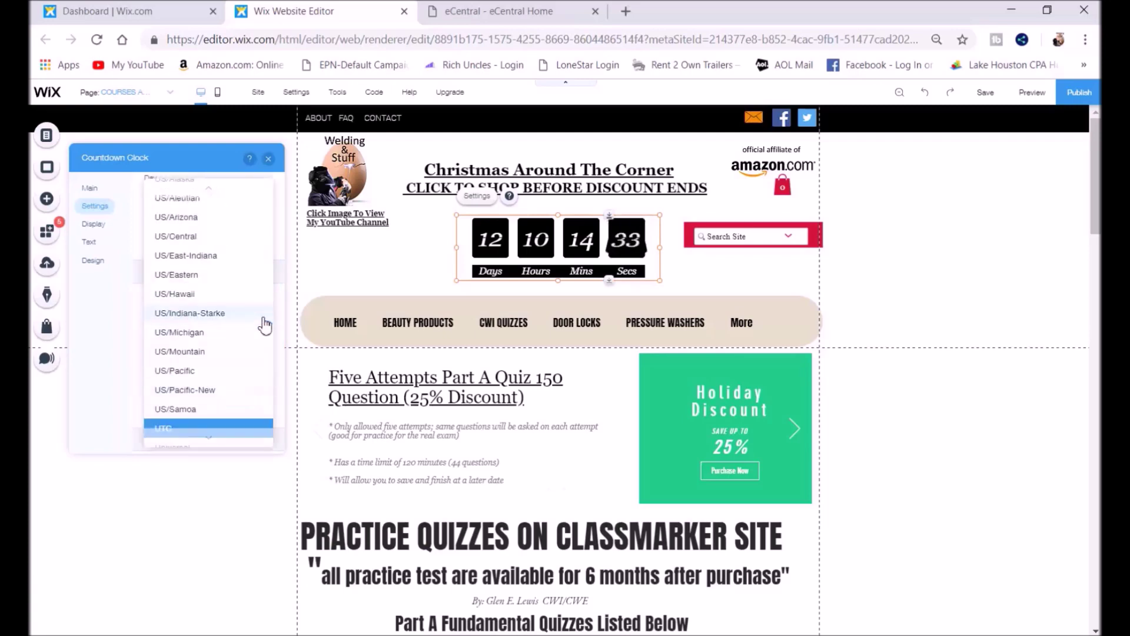
scroll(265, 325, up, 10)
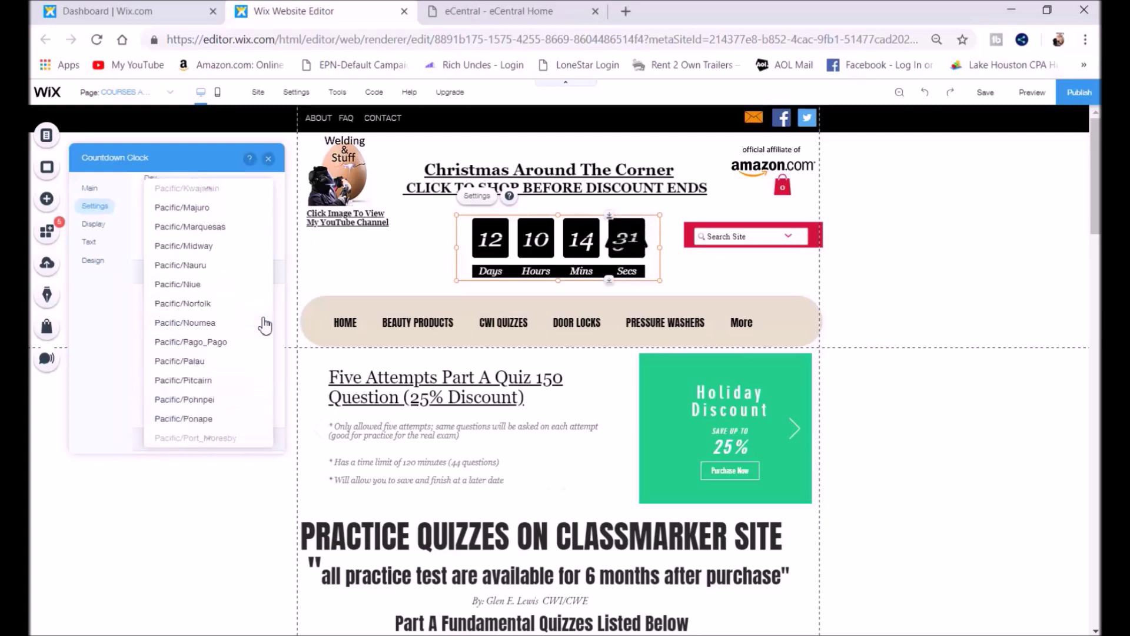
scroll(265, 326, up, 15)
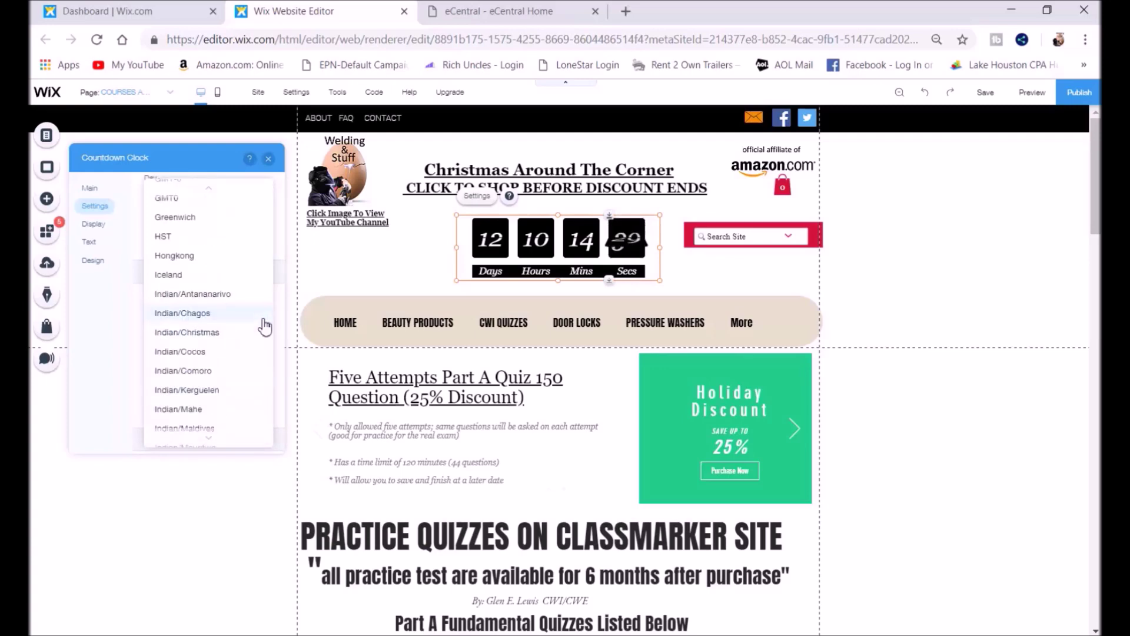
scroll(265, 325, up, 15)
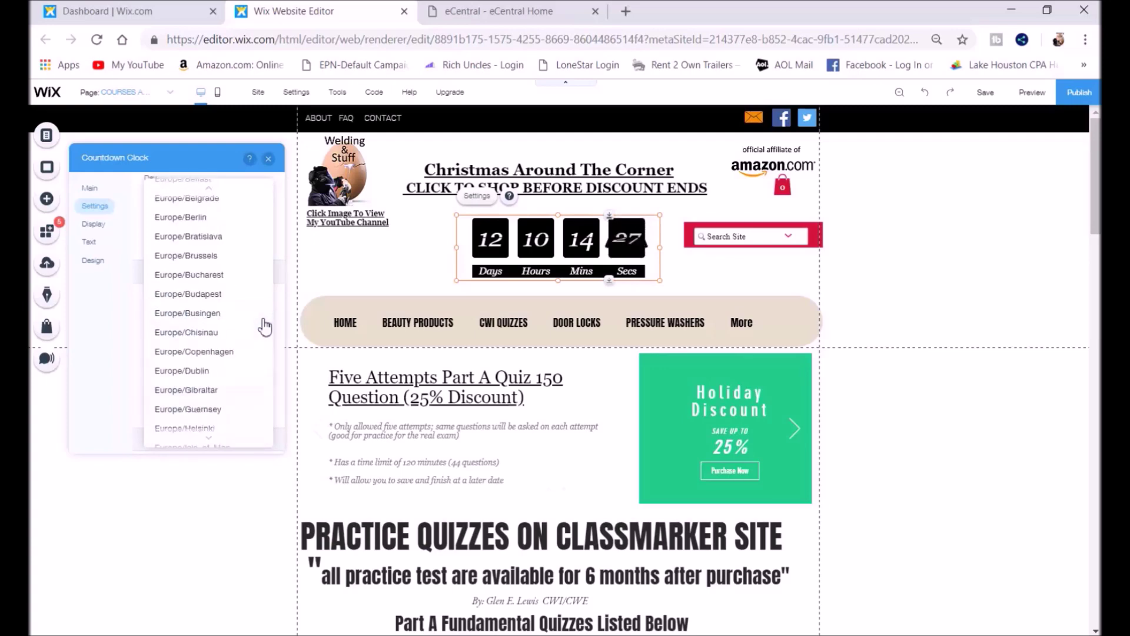
scroll(265, 325, up, 7)
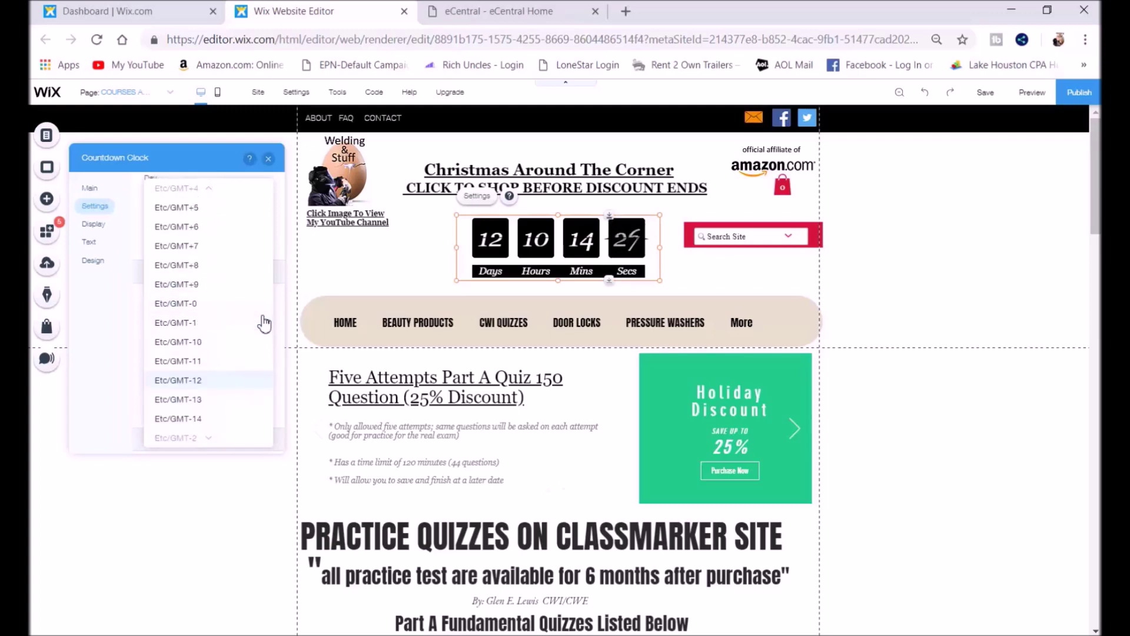
click(280, 287)
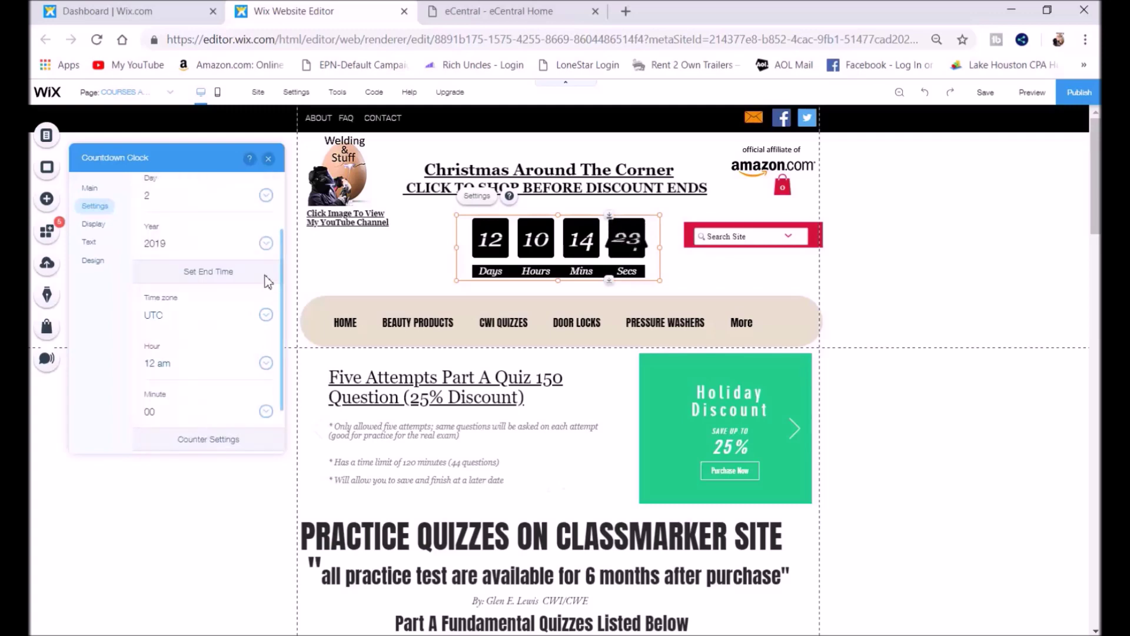
click(267, 316)
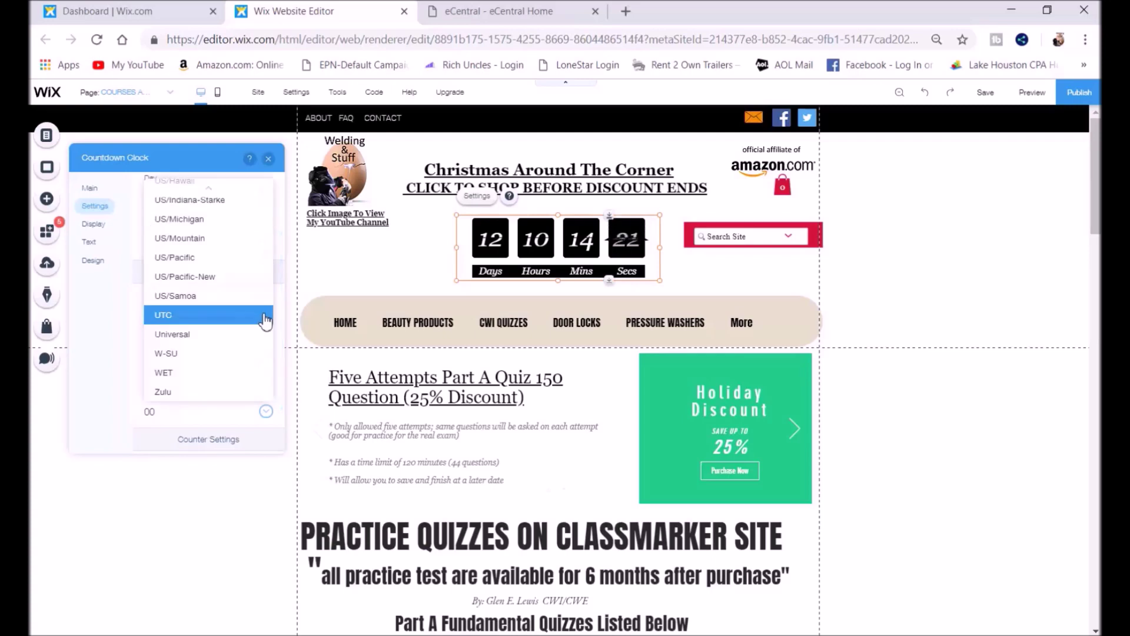
click(215, 344)
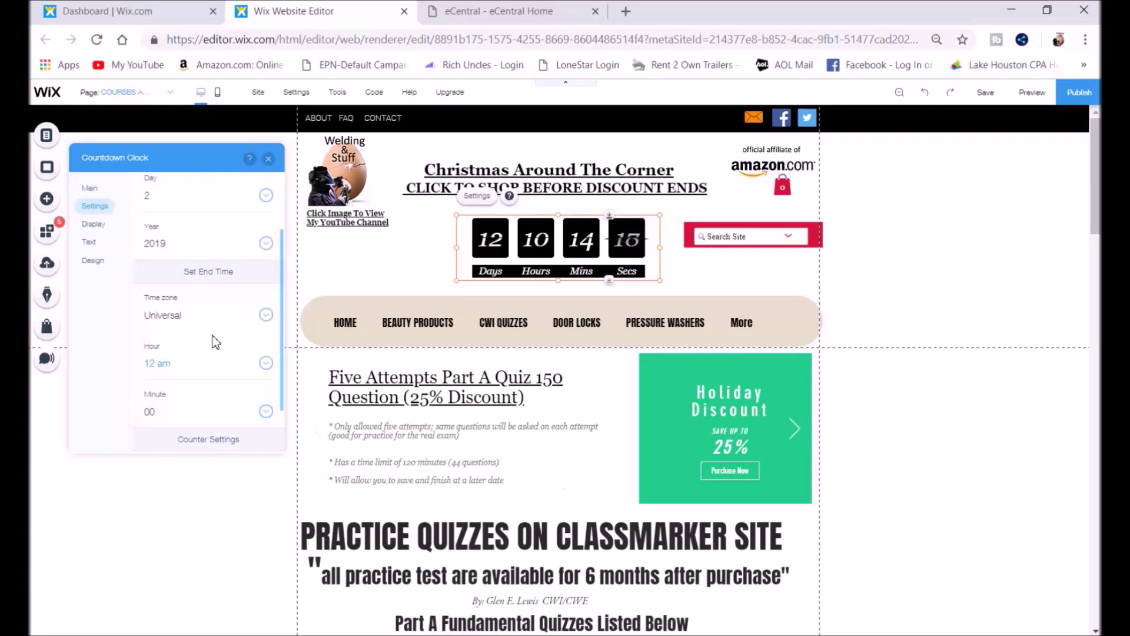
click(104, 228)
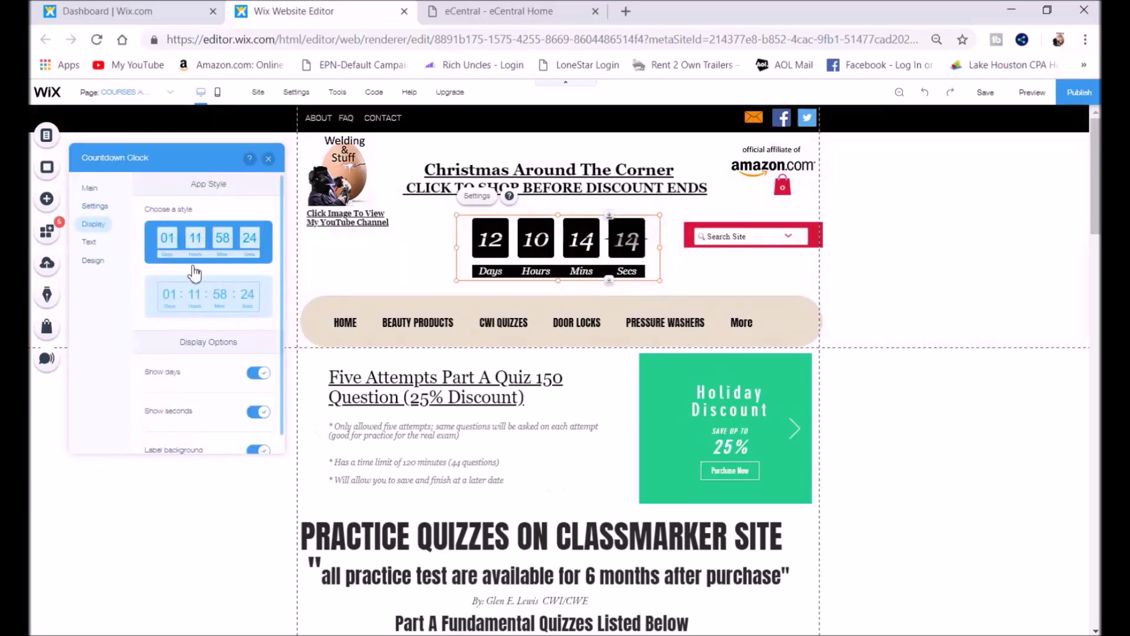
Review the clock's Text and Design options, then close the Countdown Clock panel.
click(89, 242)
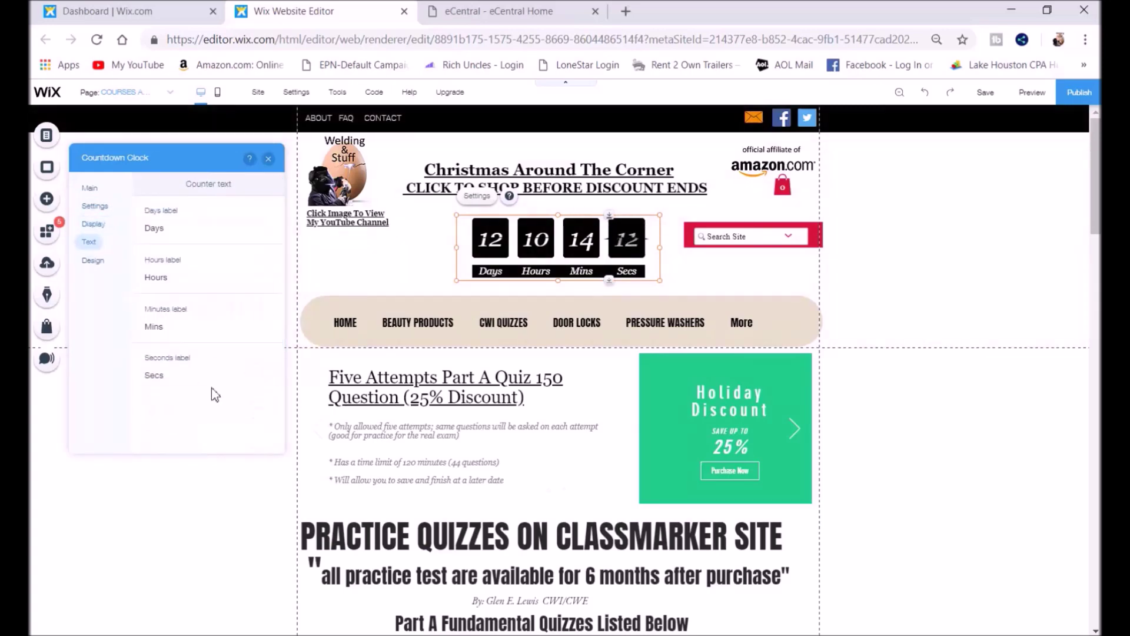
click(100, 261)
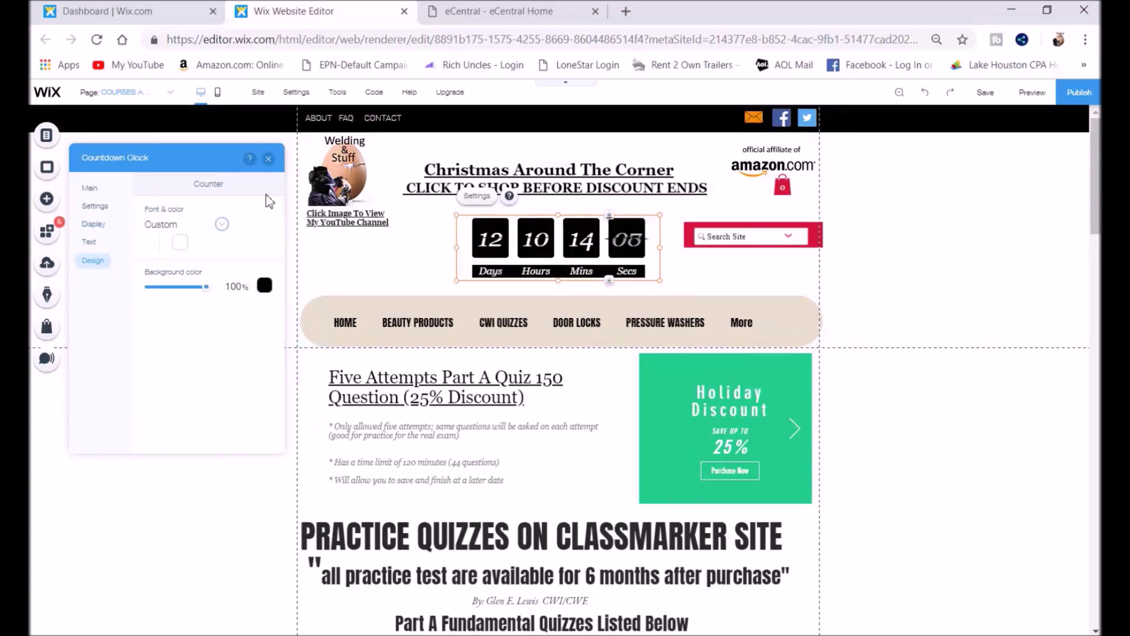
click(269, 160)
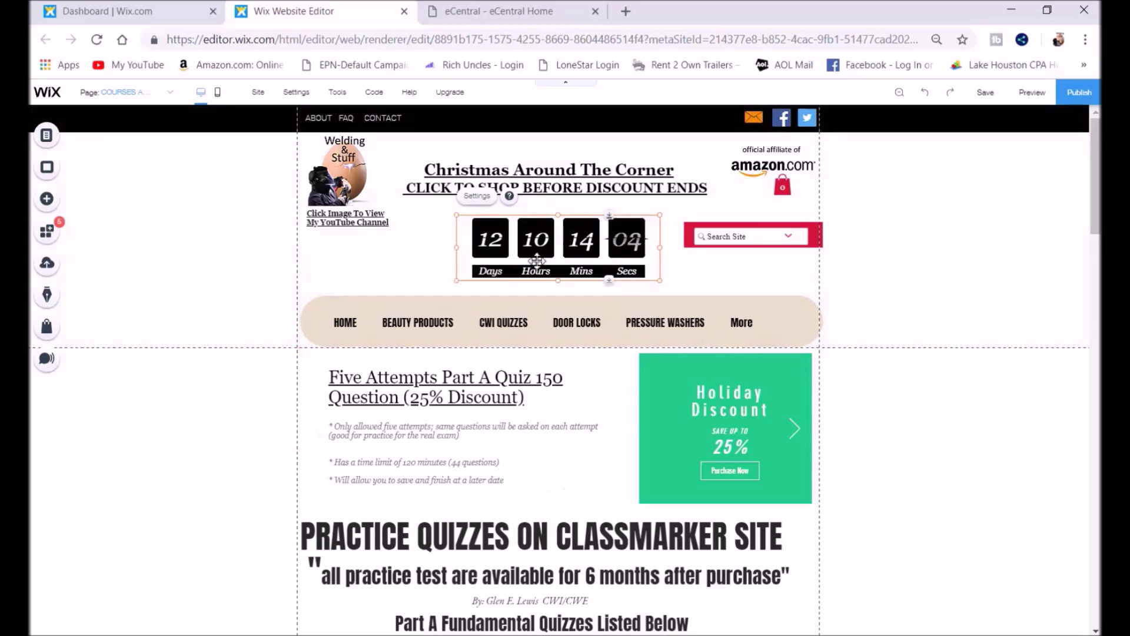
Deselect the clock and preview the site, showing the countdown at 12 days, 10 hours, 14 mins.
click(935, 194)
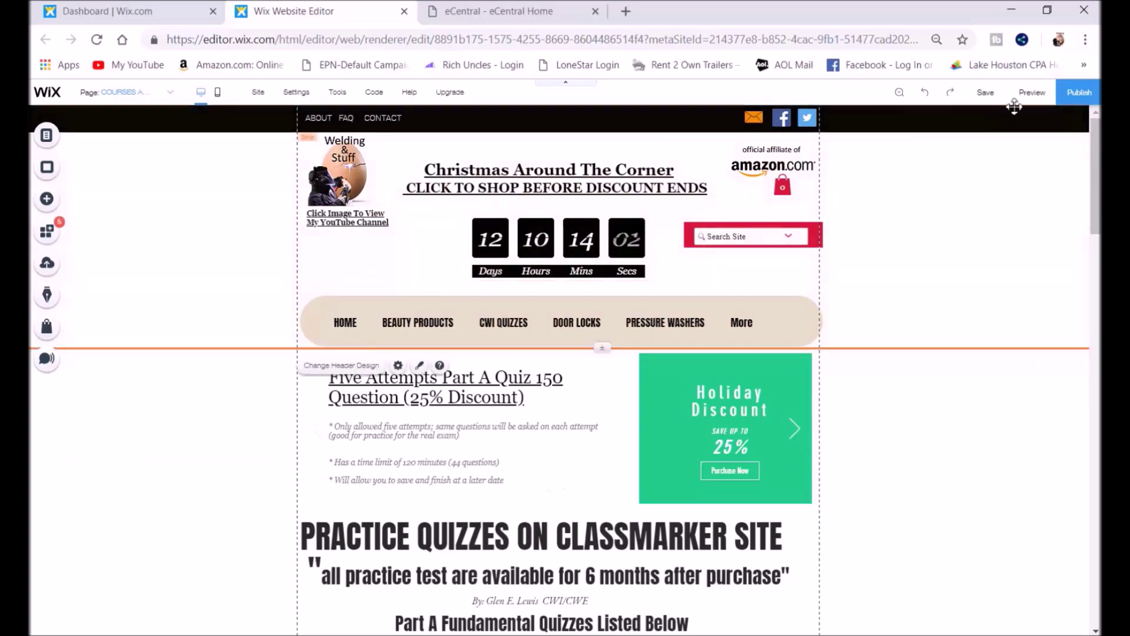
click(1027, 101)
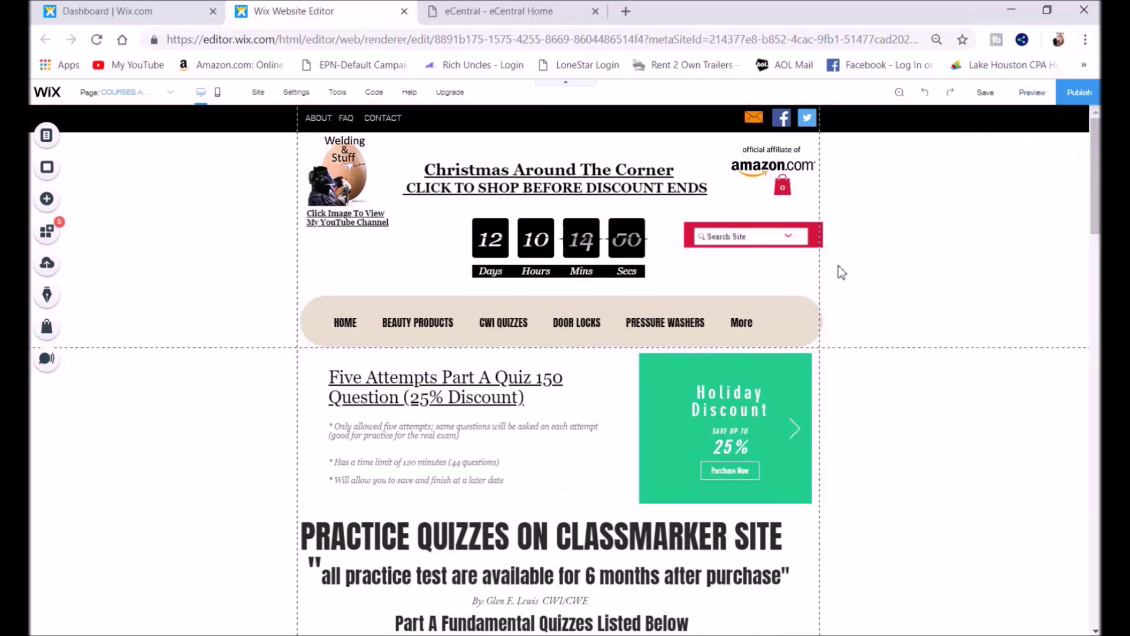